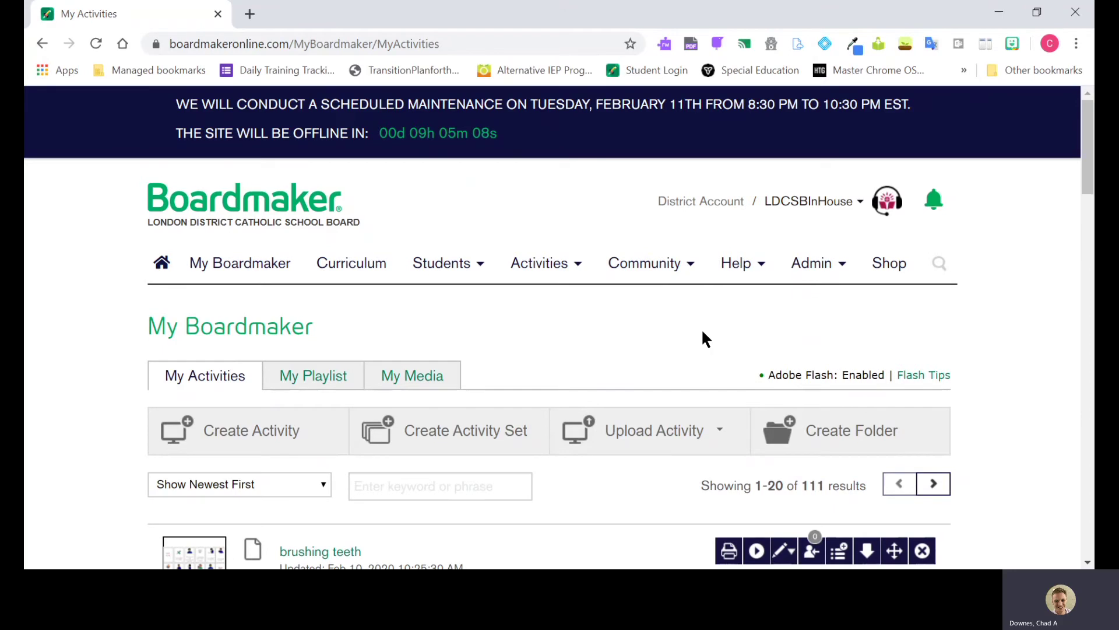
Open the user settings from My Playlist
scroll(702, 332, "down", 1)
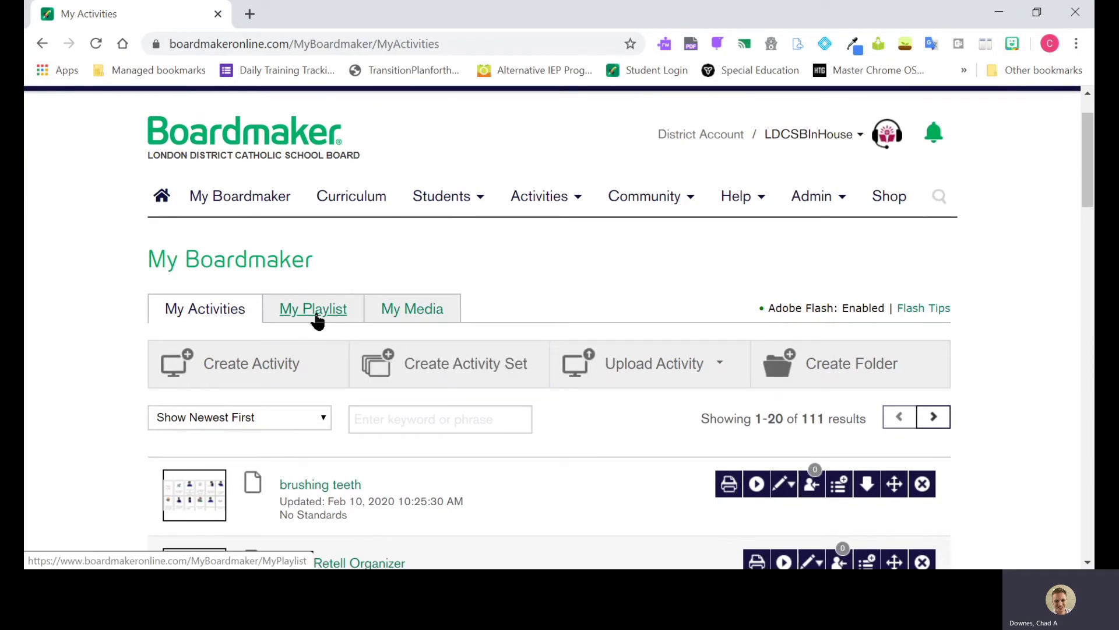
left_click(316, 315)
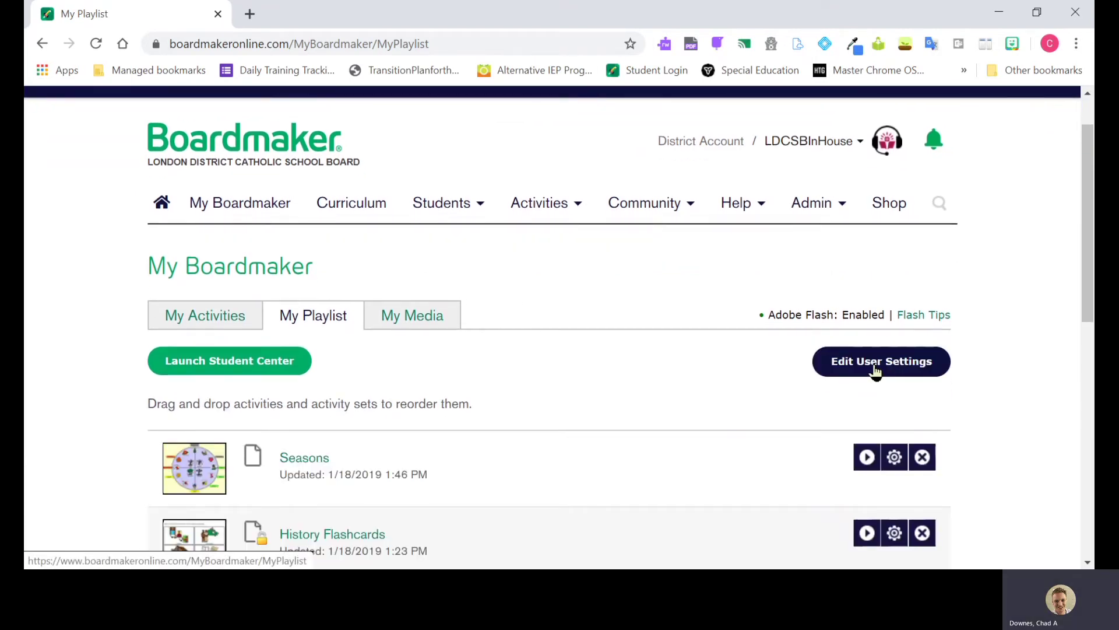
left_click(876, 371)
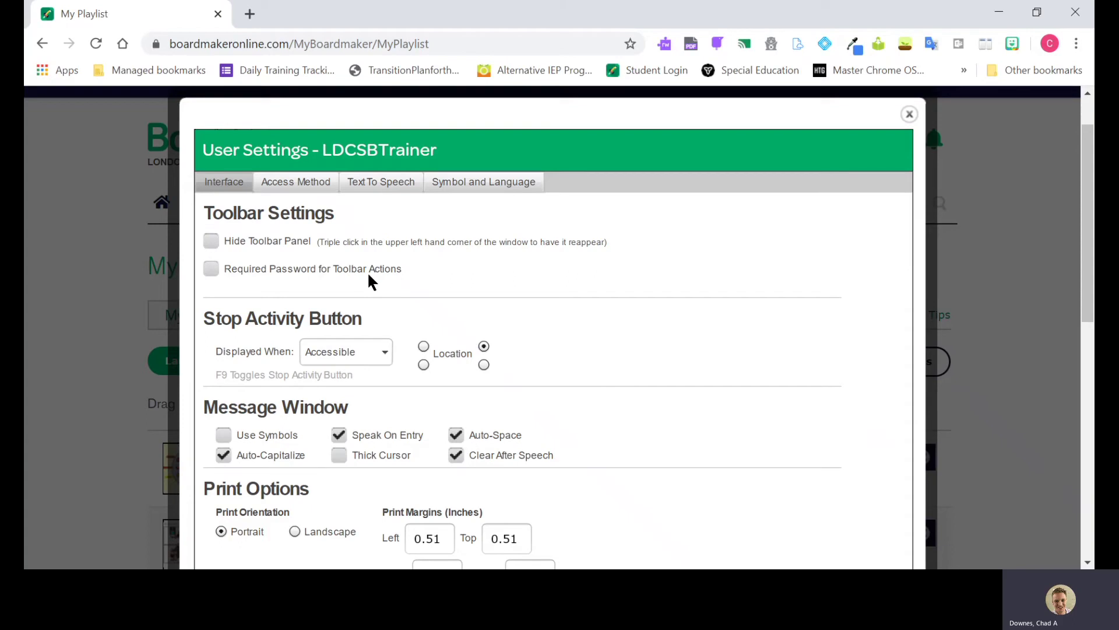
Review the Stop Activity Button display options, the remaining interface settings and the access method choices
left_click(367, 360)
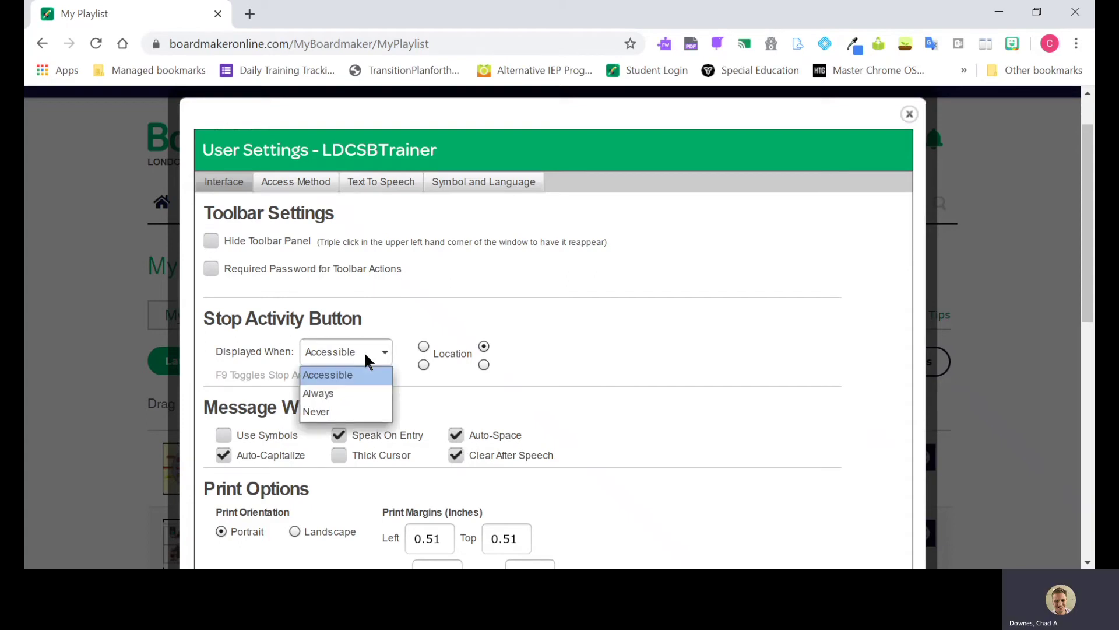
left_click(365, 354)
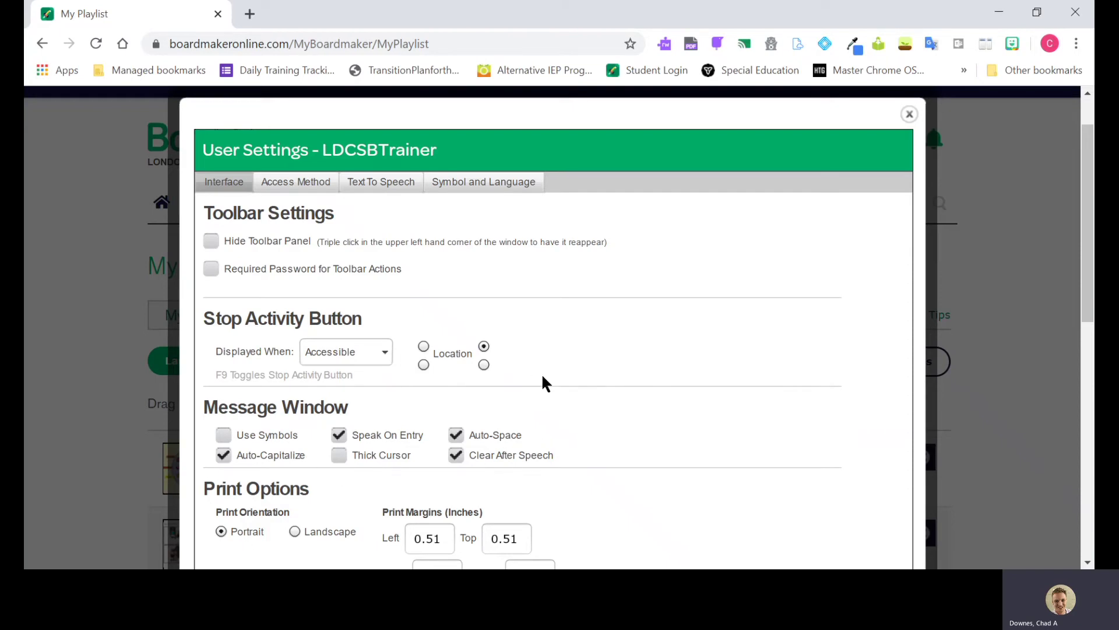
scroll(542, 376, "down", 2)
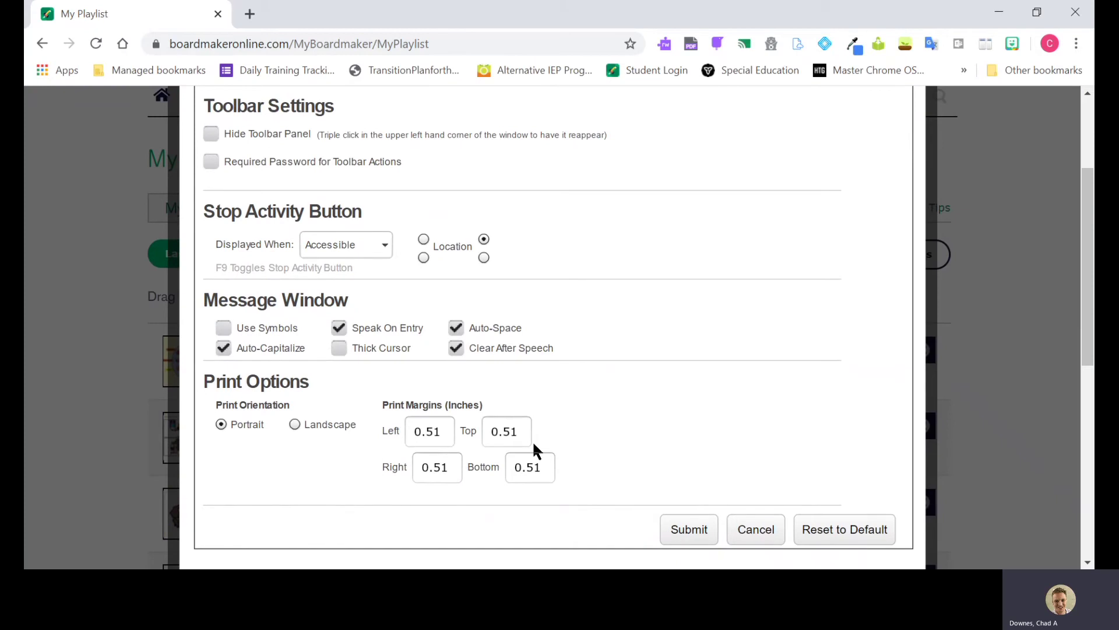
scroll(534, 444, "down", 2)
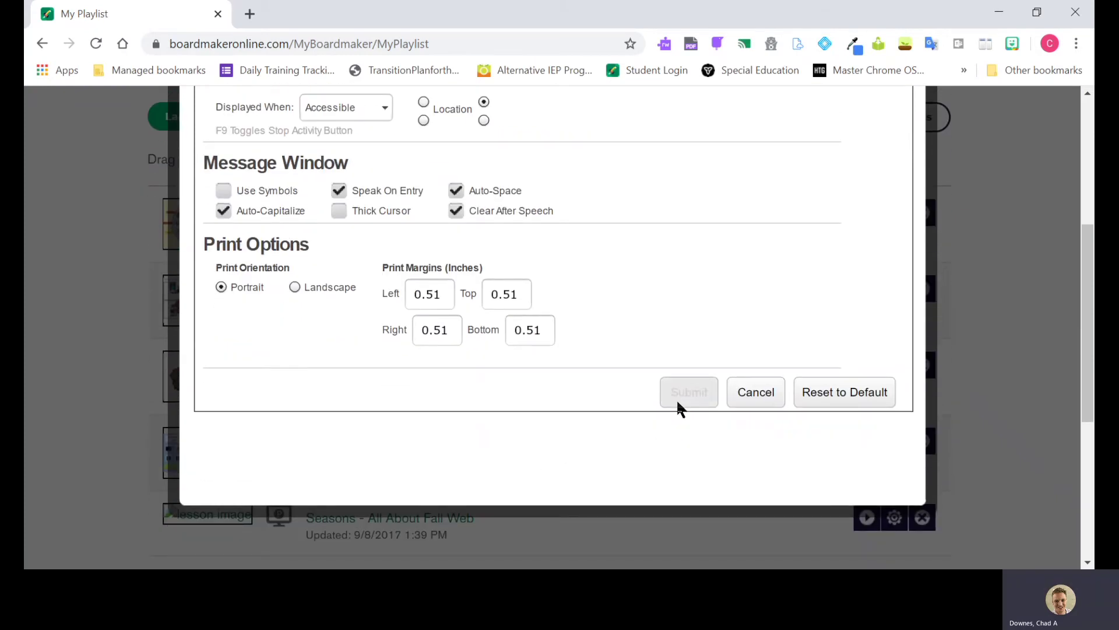
scroll(580, 399, "up", 4)
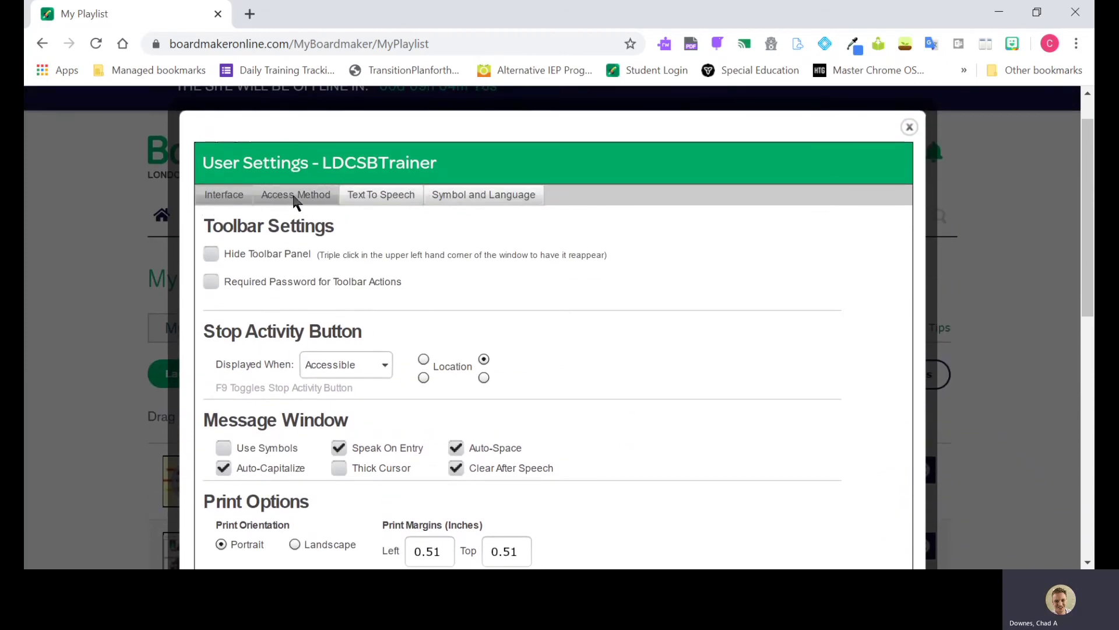
left_click(296, 198)
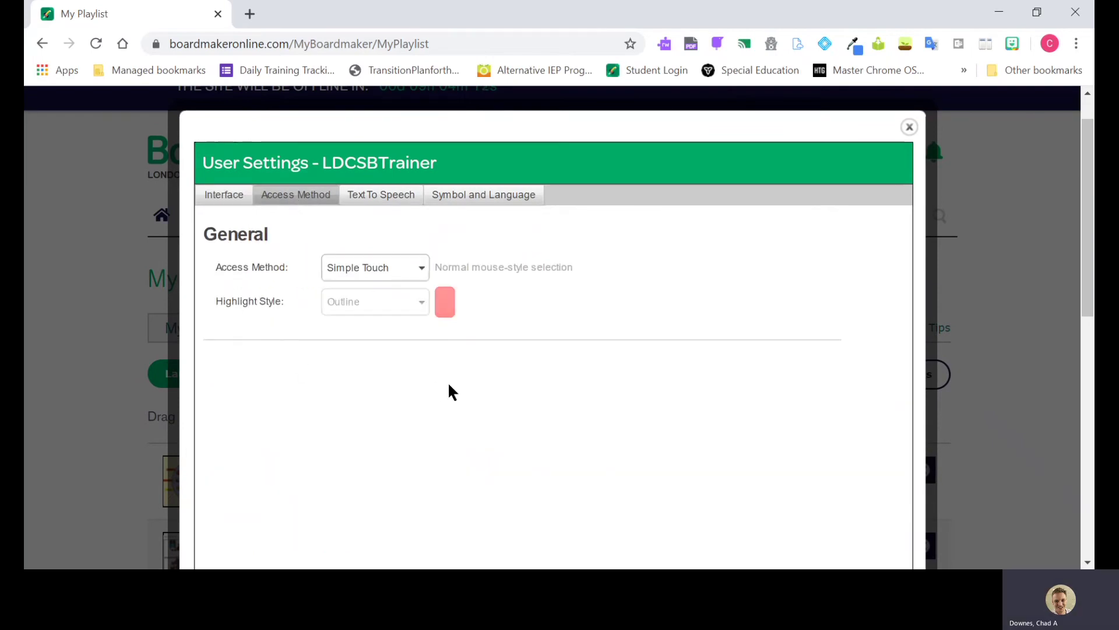
left_click(407, 272)
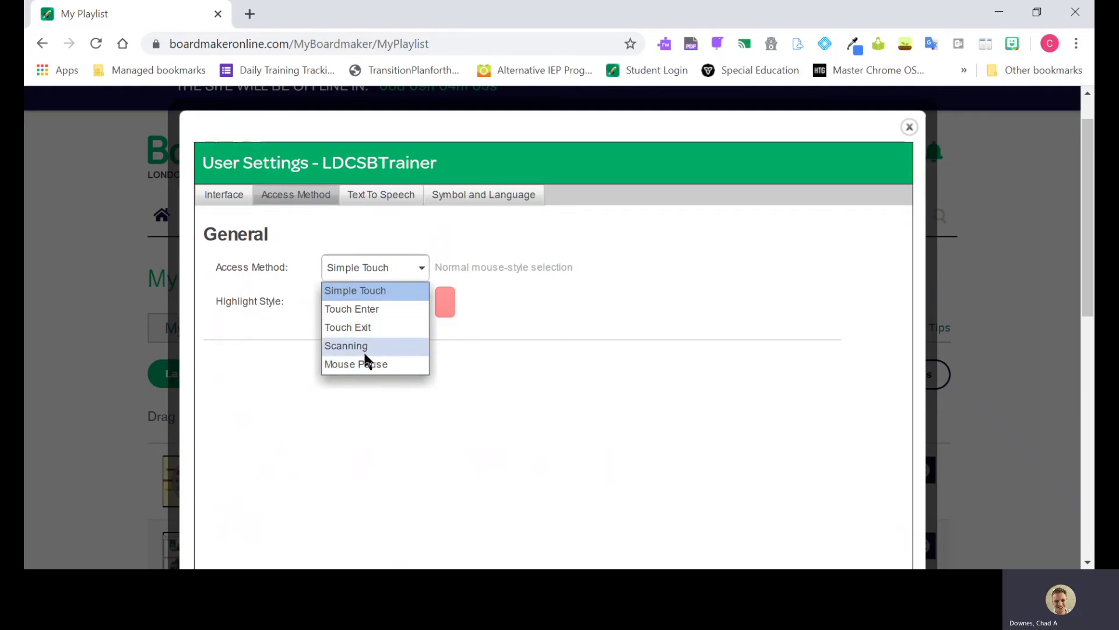
Set the main text-to-speech voice to Helen [English US] and test how it sounds
left_click(396, 202)
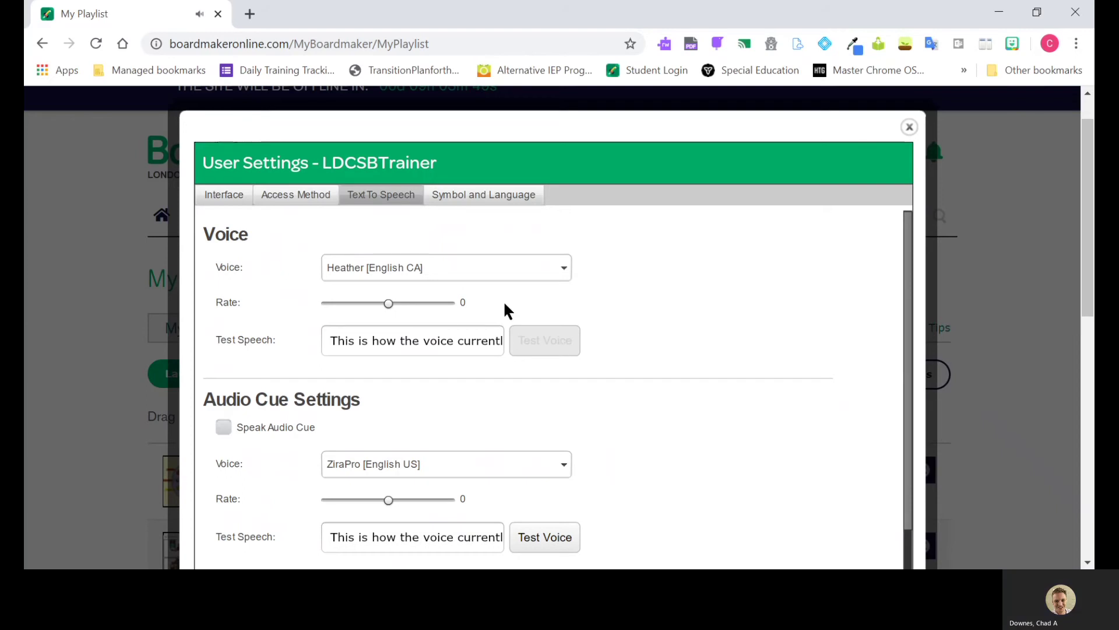
left_click(422, 267)
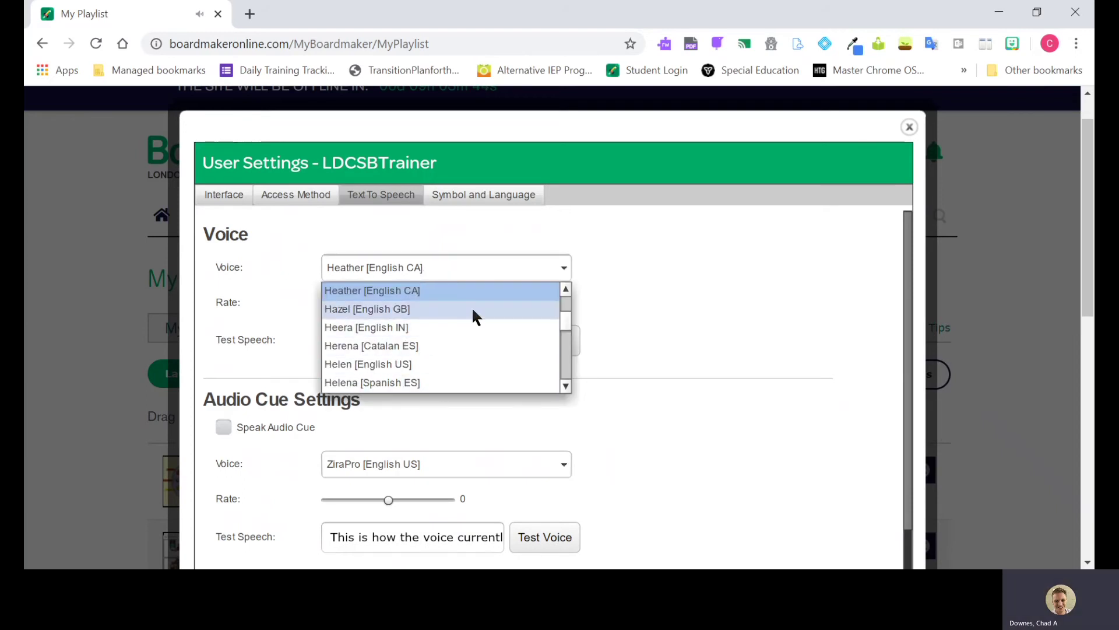
left_click(565, 288)
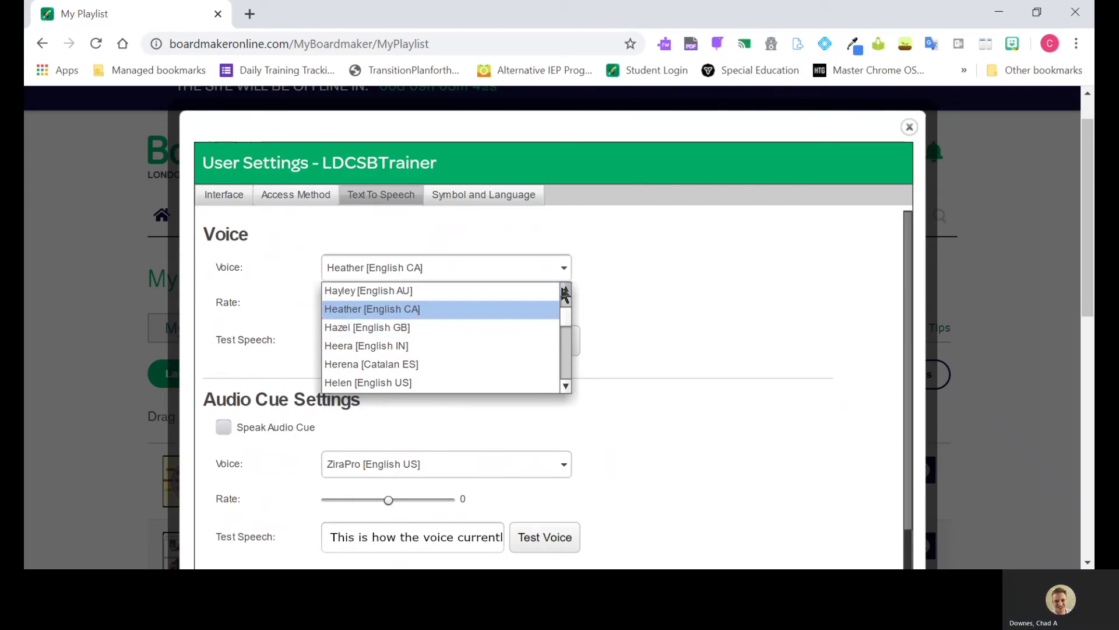
left_click(404, 382)
left_click(540, 343)
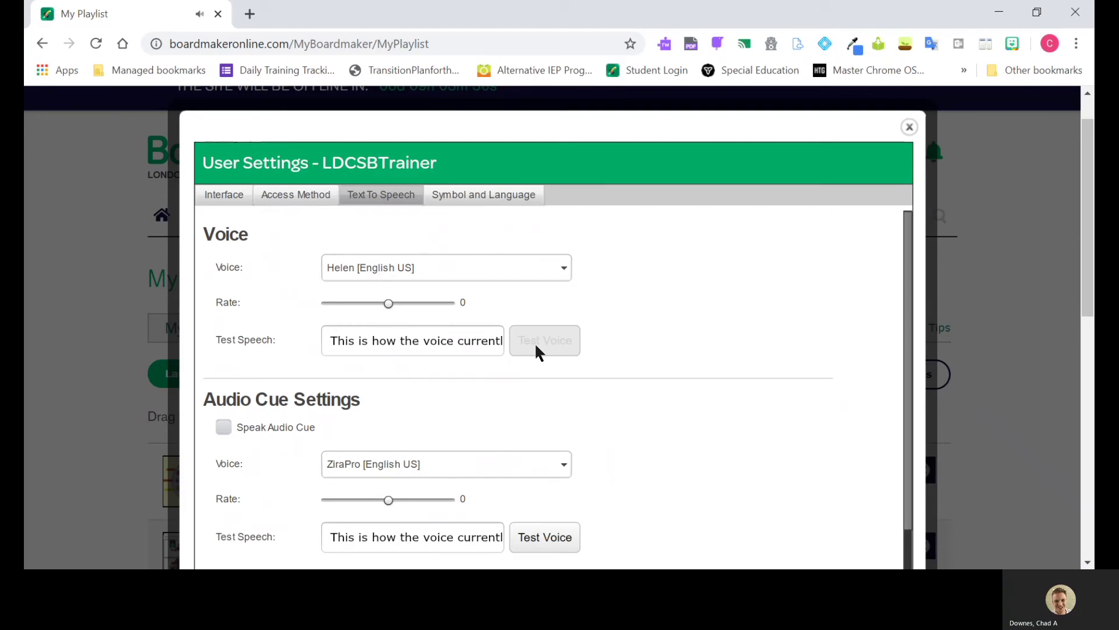
Review the audio cue and highlighting options in the text-to-speech settings
scroll(733, 369, "down", 2)
scroll(734, 373, "down", 1)
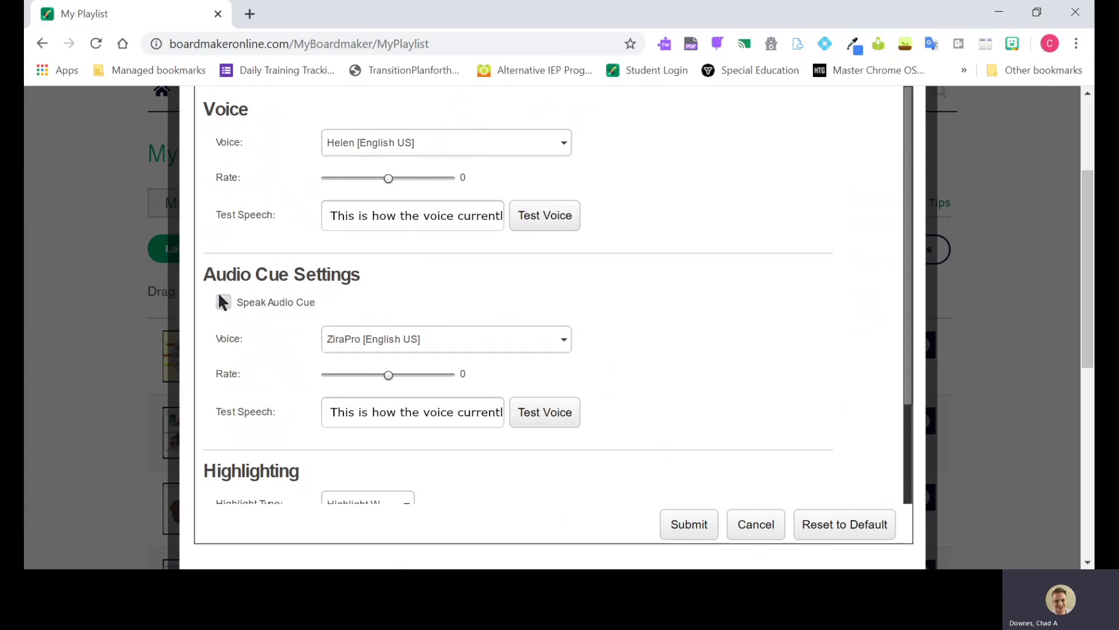
scroll(547, 311, "down", 2)
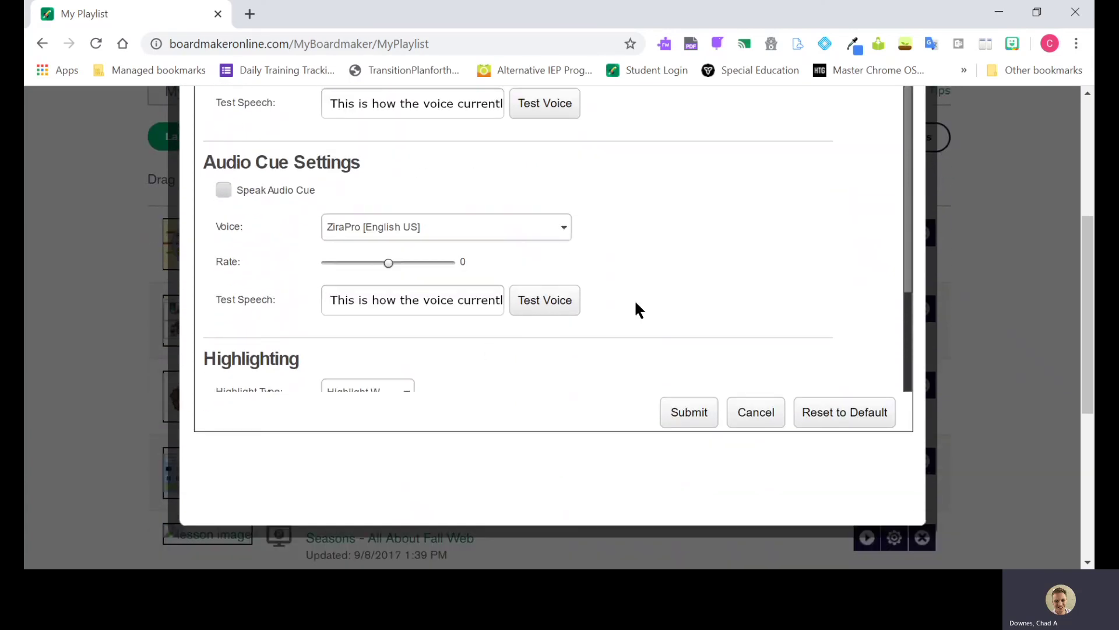
left_click_drag(904, 296, 894, 408)
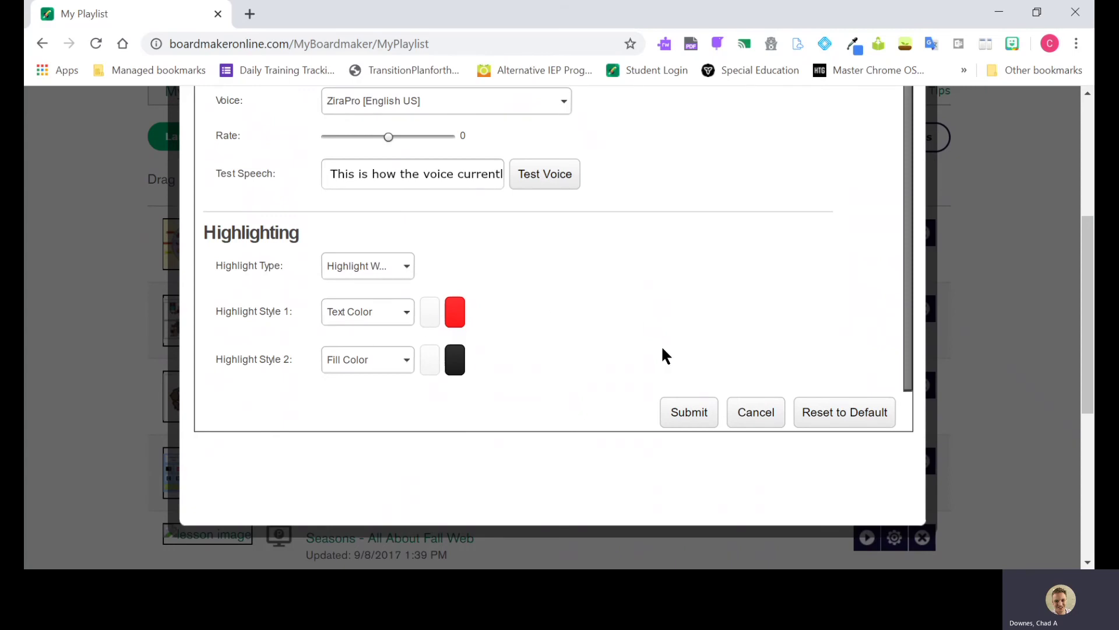
scroll(663, 350, "up", 10)
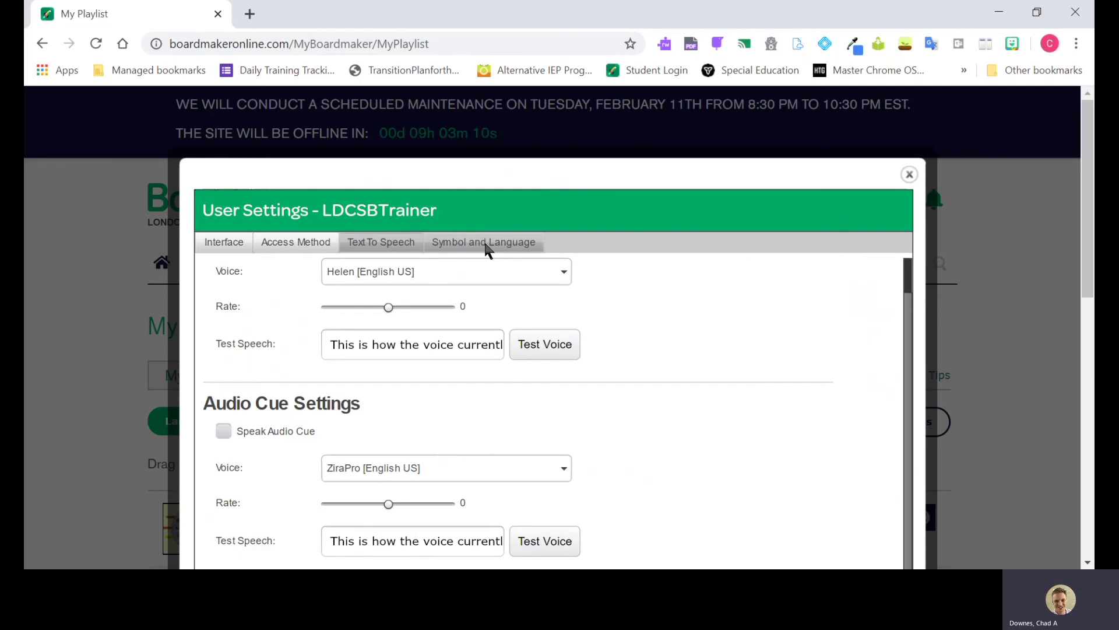
Review the symbol libraries list and choose Hide explicit symbols for Mature Content Filtering
left_click(488, 249)
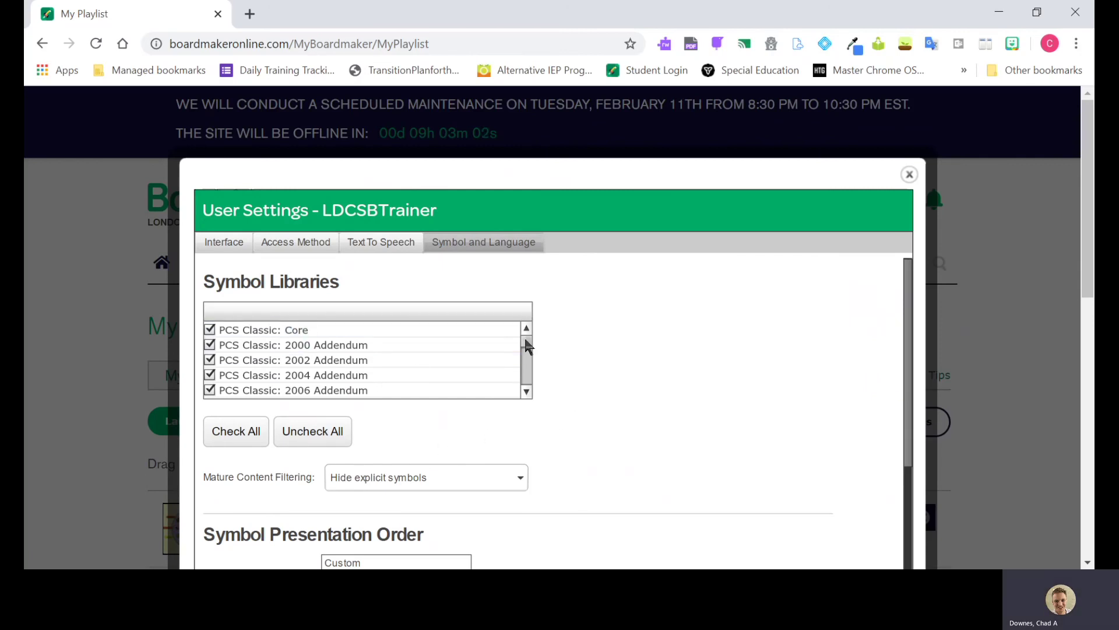
scroll(526, 347, "down", 2)
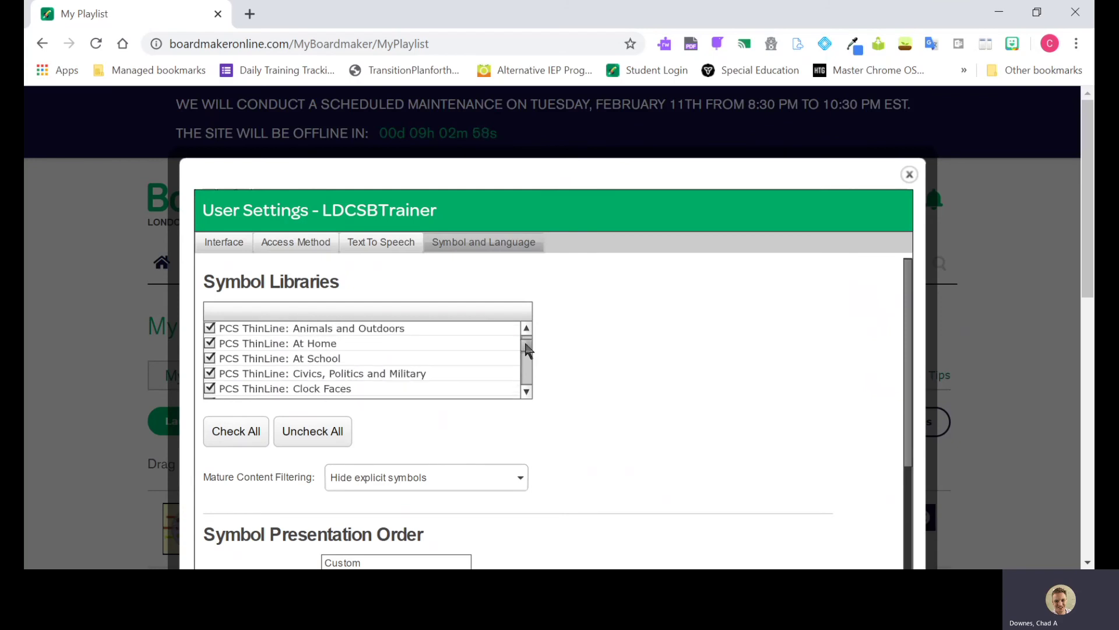
scroll(528, 353, "down", 3)
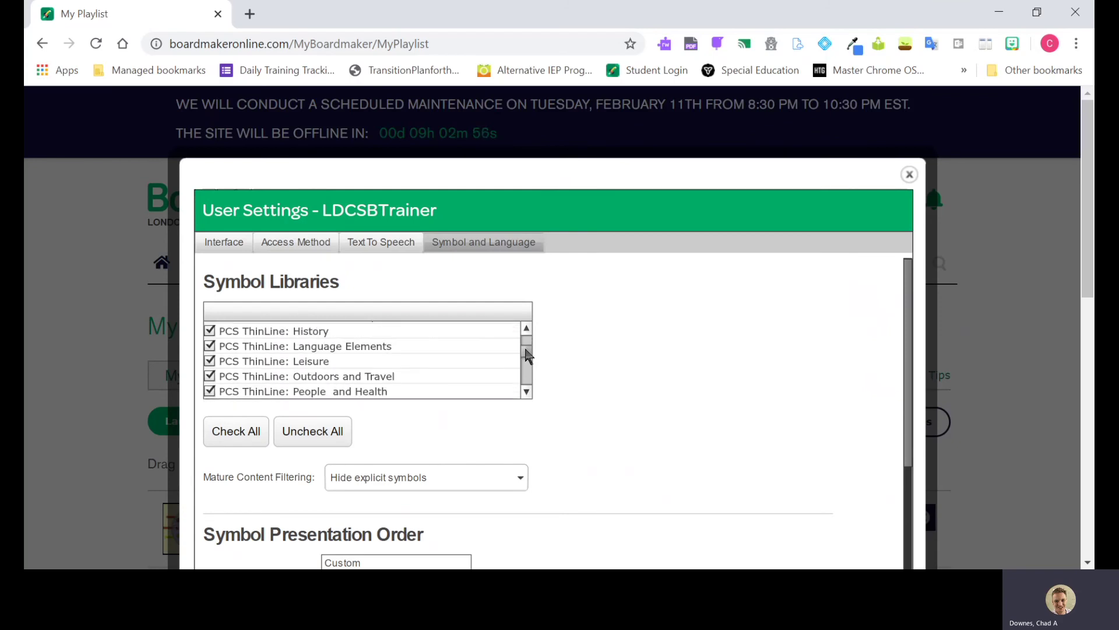
scroll(527, 358, "down", 4)
scroll(528, 361, "down", 1)
scroll(524, 354, "up", 1)
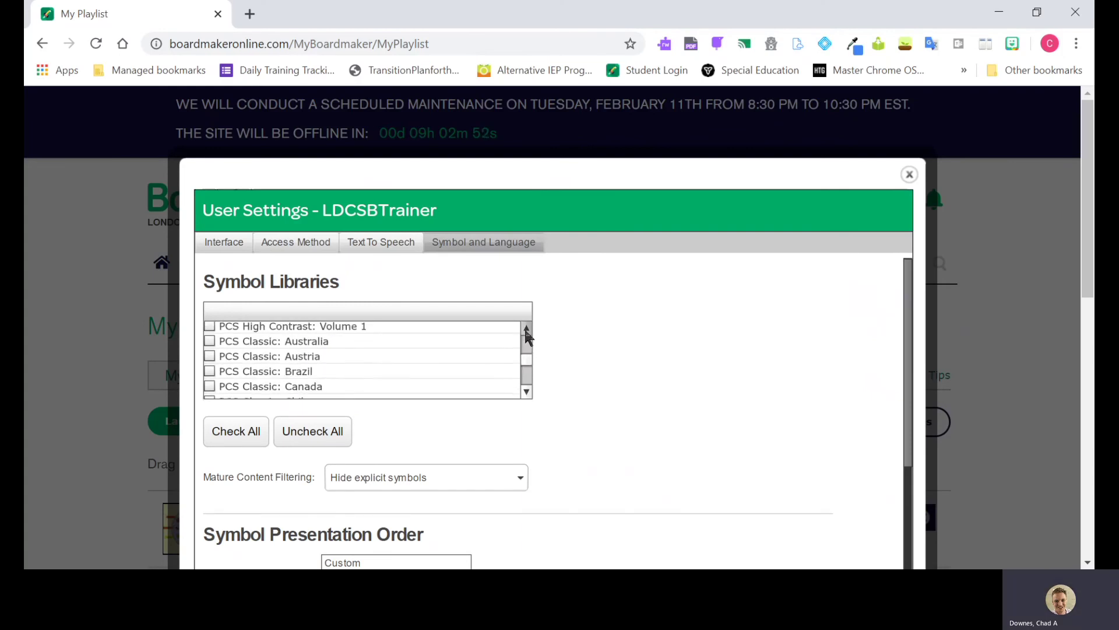
scroll(524, 331, "up", 2)
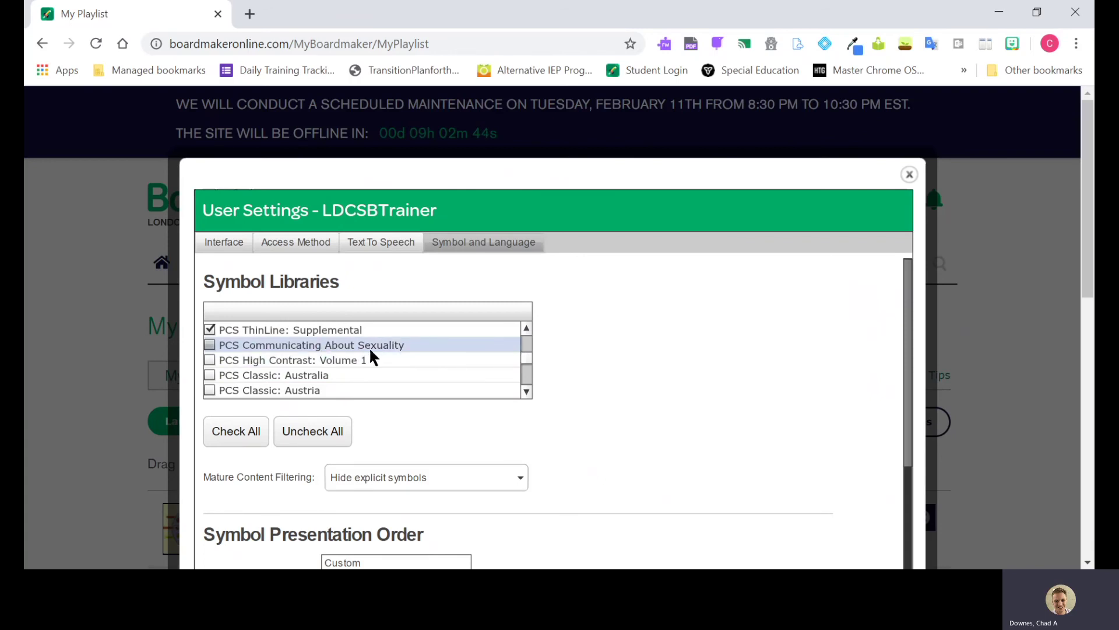
left_click(489, 487)
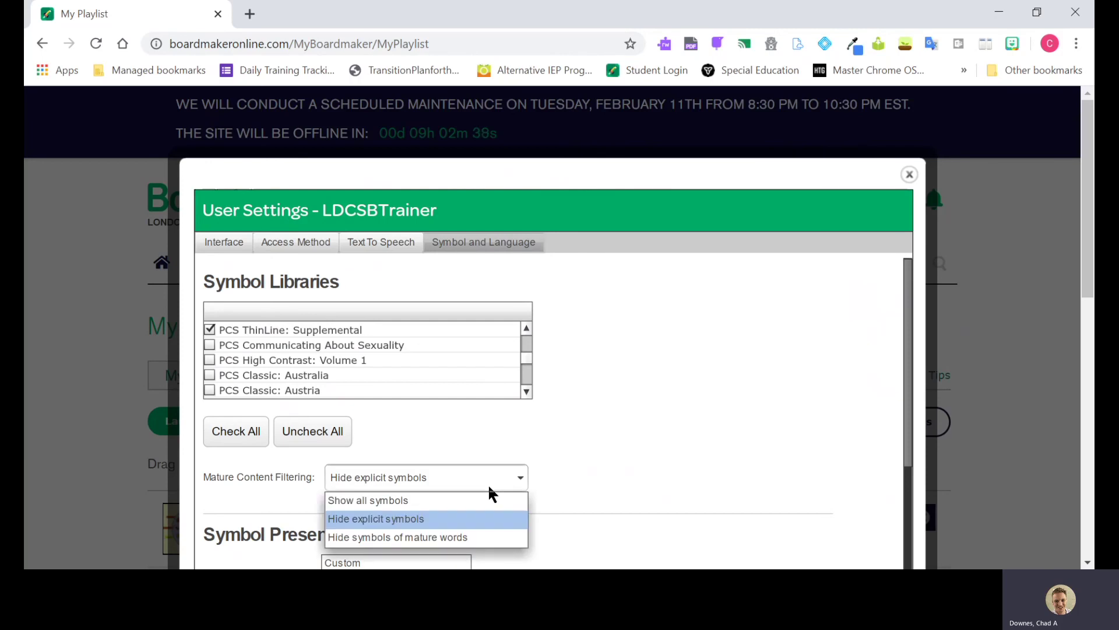
left_click(414, 520)
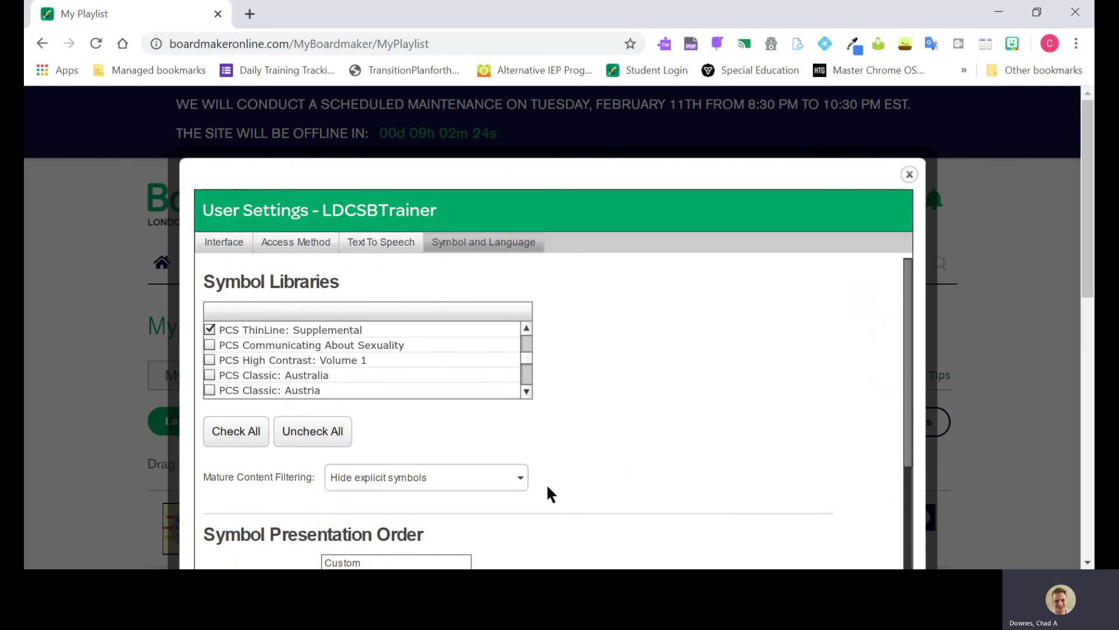
Check the Symbol Presentation Order settings and submit the user settings
scroll(688, 455, "down", 3)
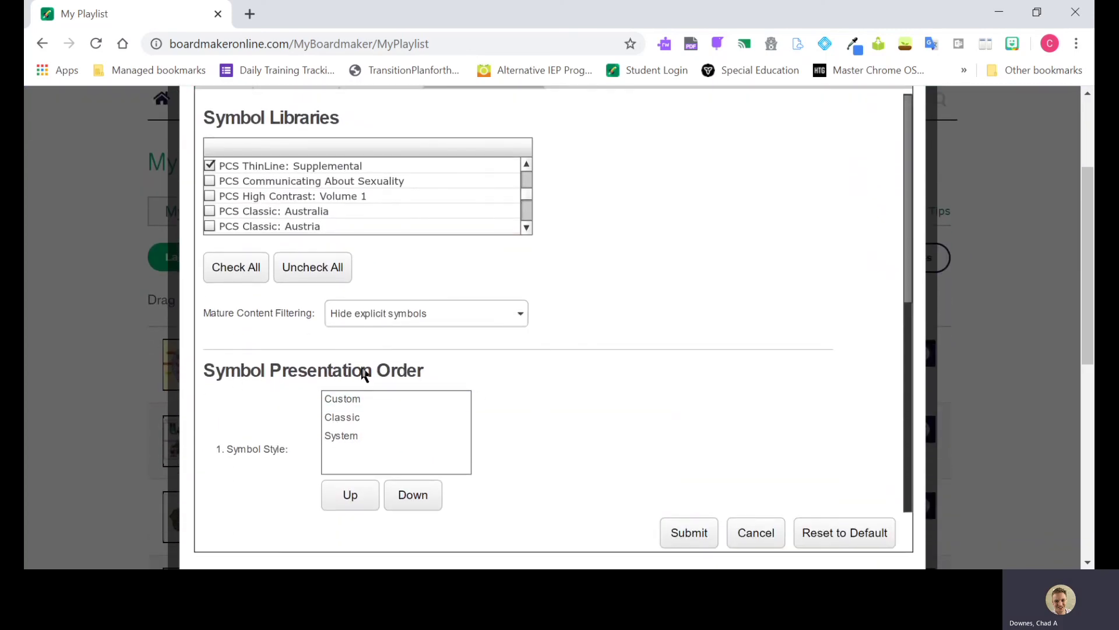
scroll(587, 437, "down", 1)
scroll(586, 431, "down", 3)
left_click(676, 374)
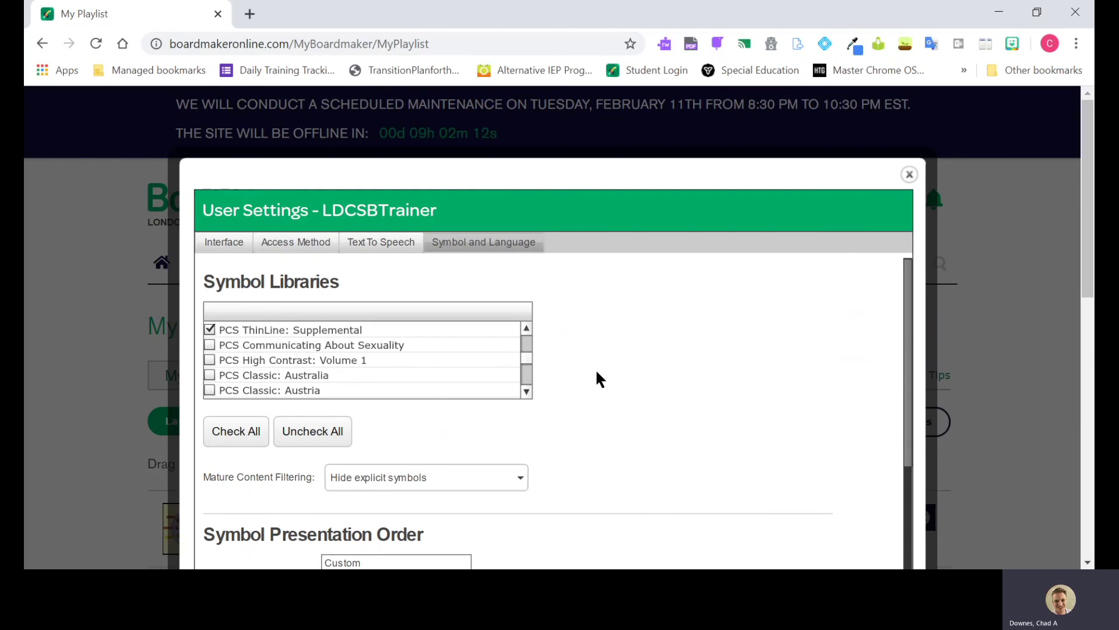
scroll(599, 344, "down", 5)
left_click(699, 454)
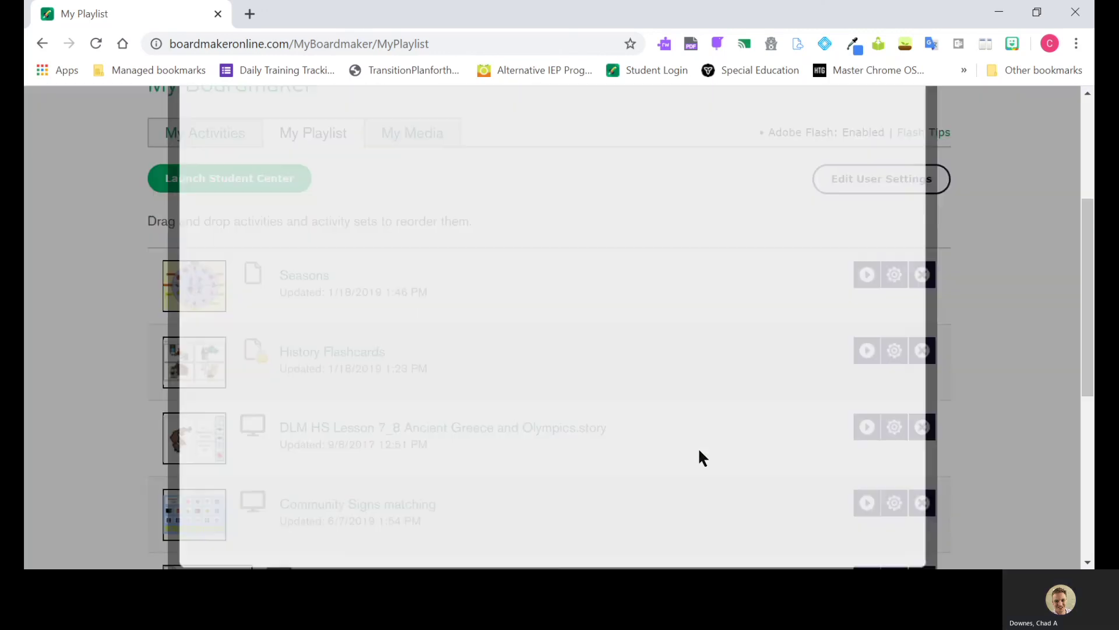
scroll(425, 283, "up", 2)
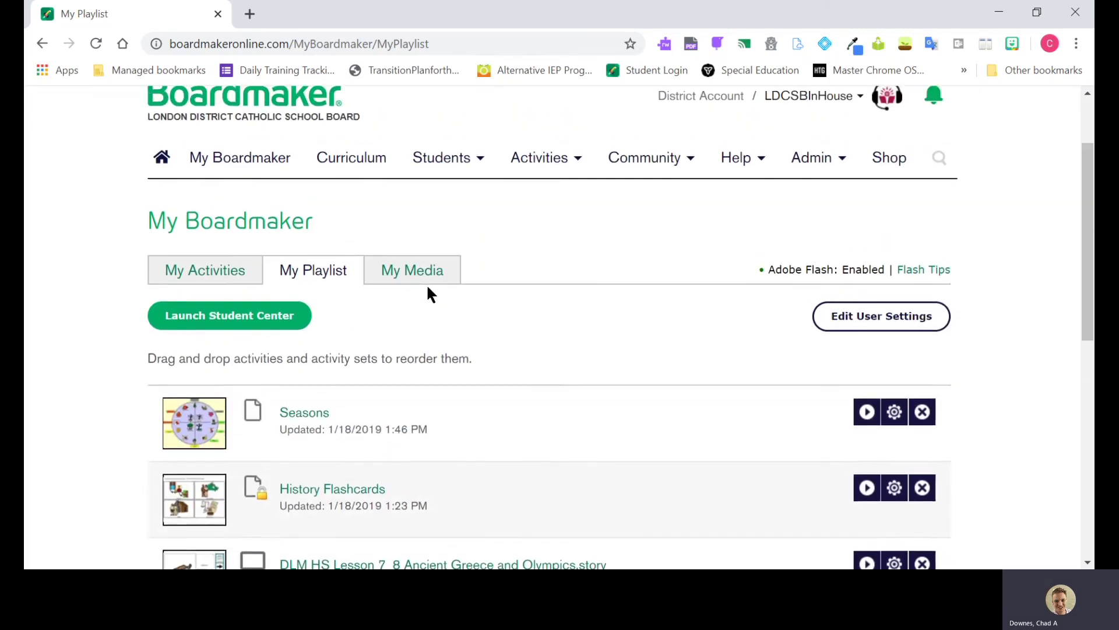
scroll(427, 287, "up", 1)
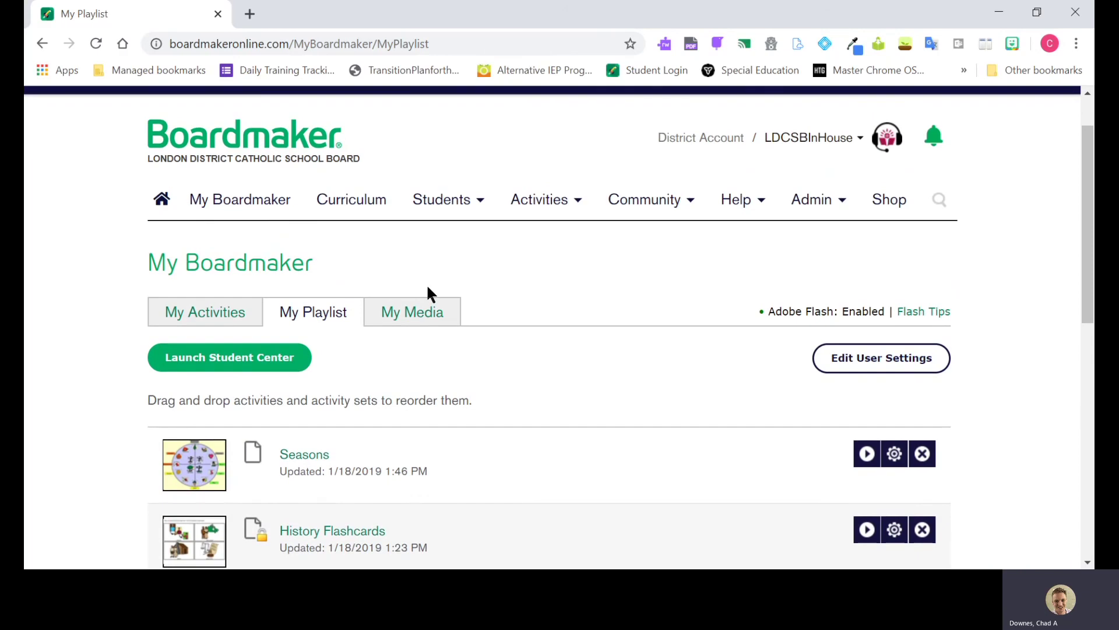